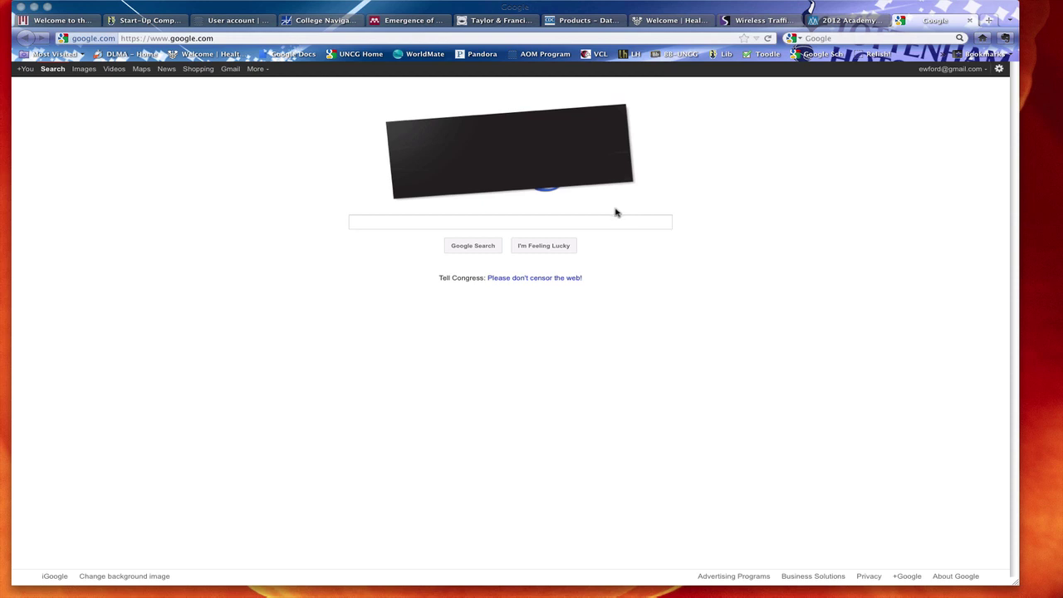
- Go to the uncg.edu website and open the iSpartan Email Services link to reach the calendar
click(282, 39)
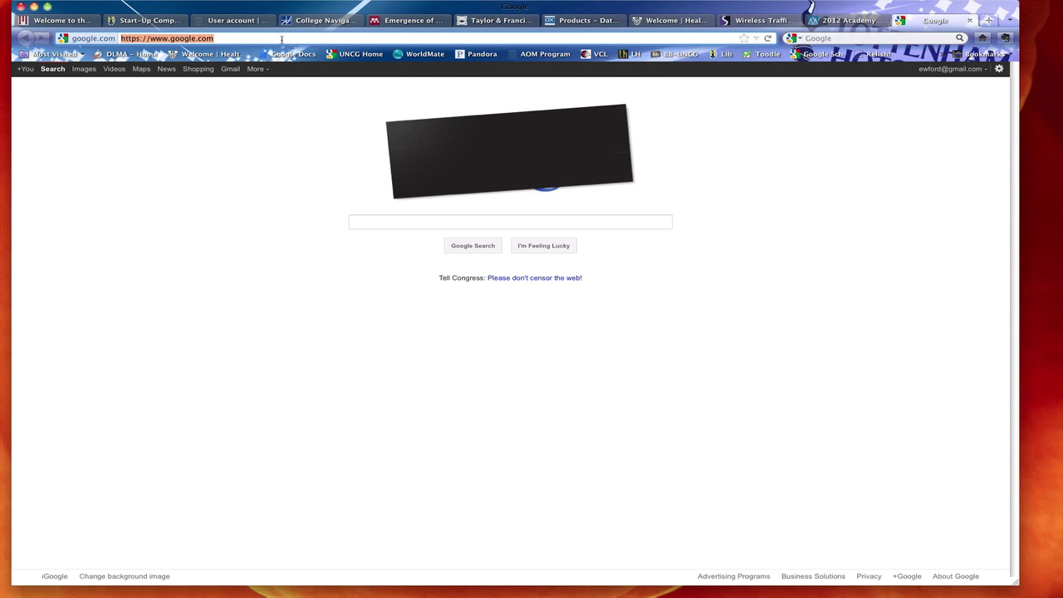
text(uncg)
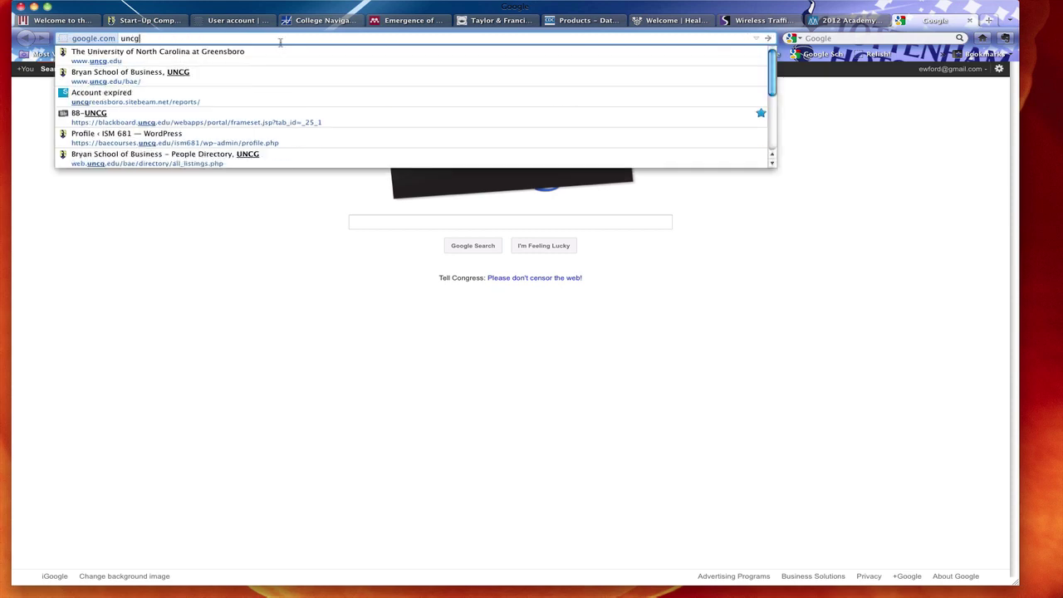
click(231, 39)
text(.edu)
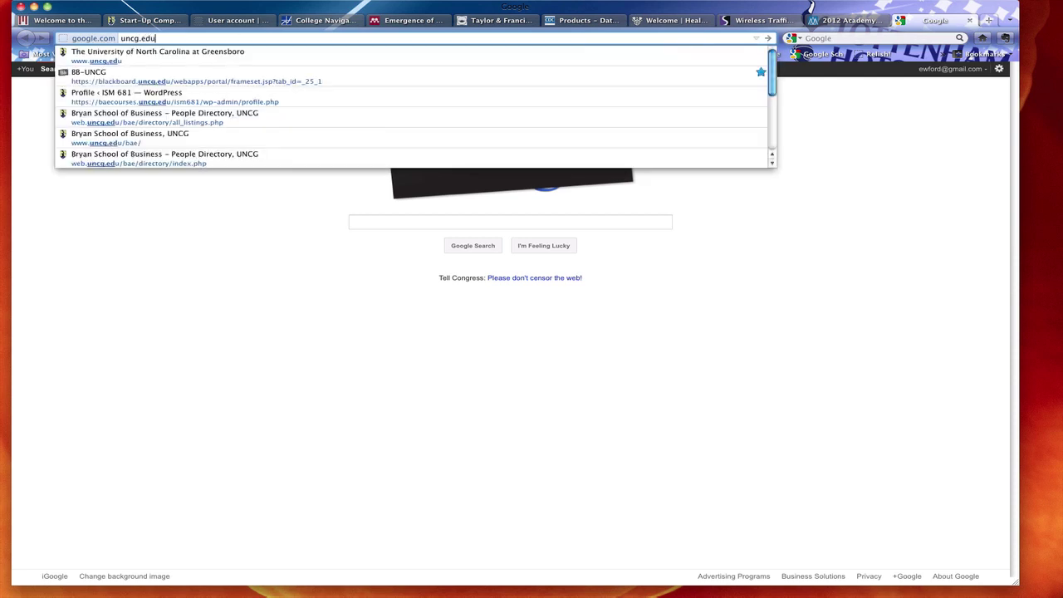
key(Return)
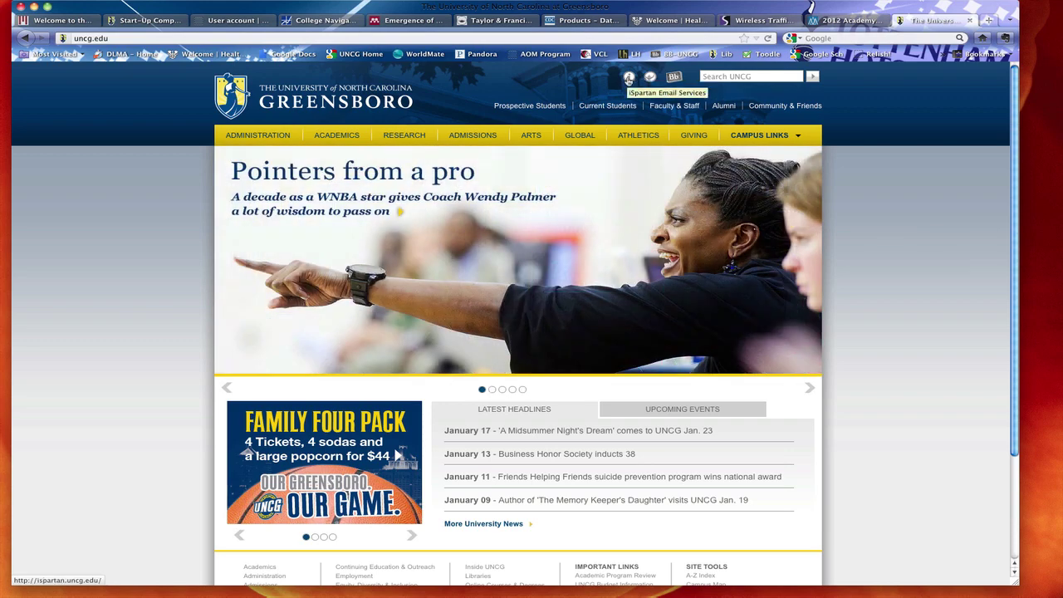
click(629, 78)
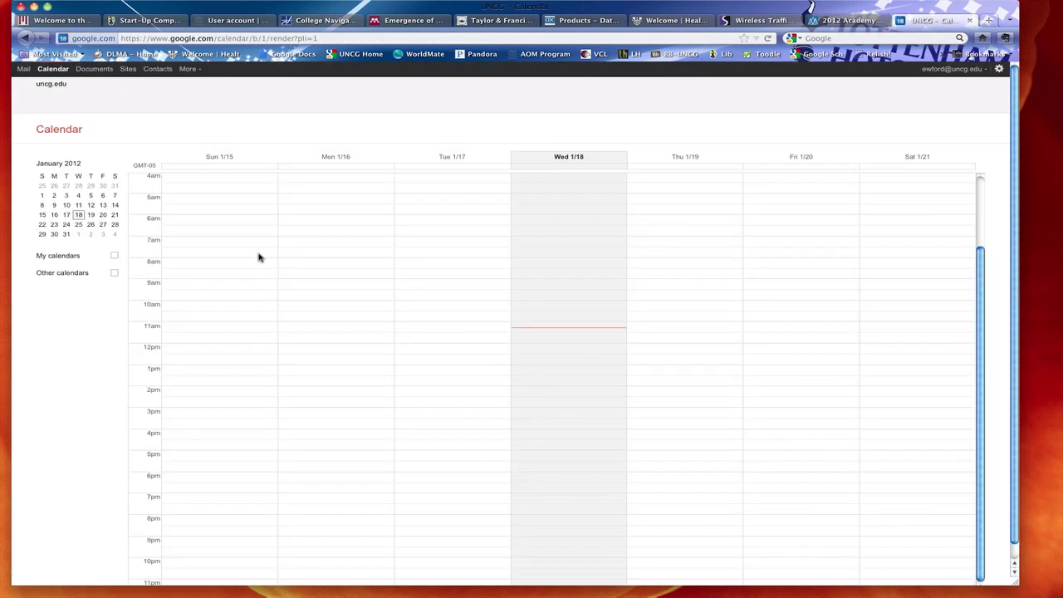
scroll(258, 258, down, 1)
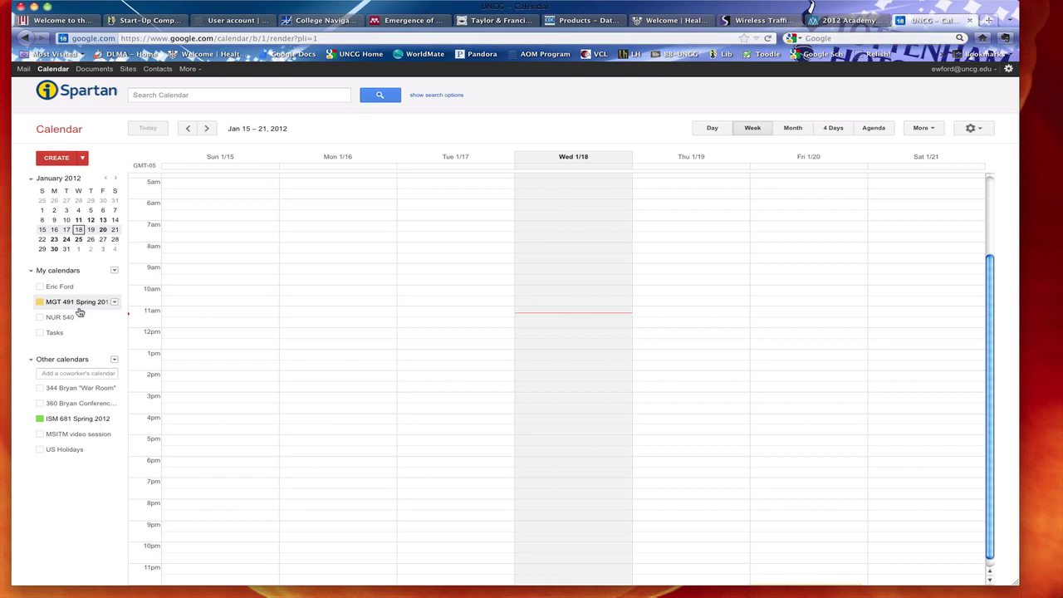
- Toggle the NUR 540, 344 Bryan "War Room" and 360 Bryan Conference Room calendars to see their events in the week view
click(74, 316)
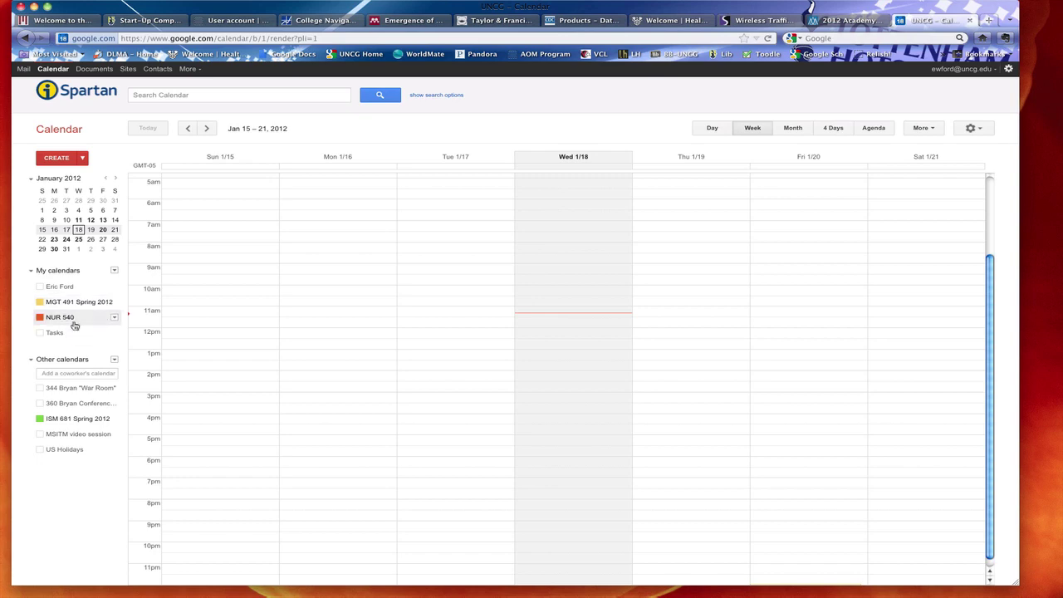
click(73, 322)
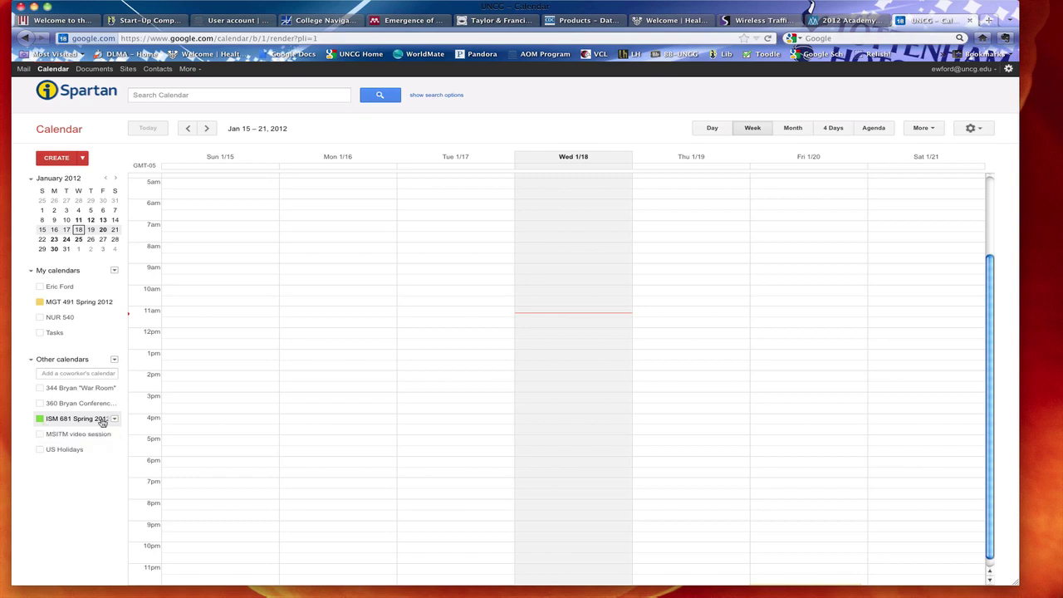
click(103, 387)
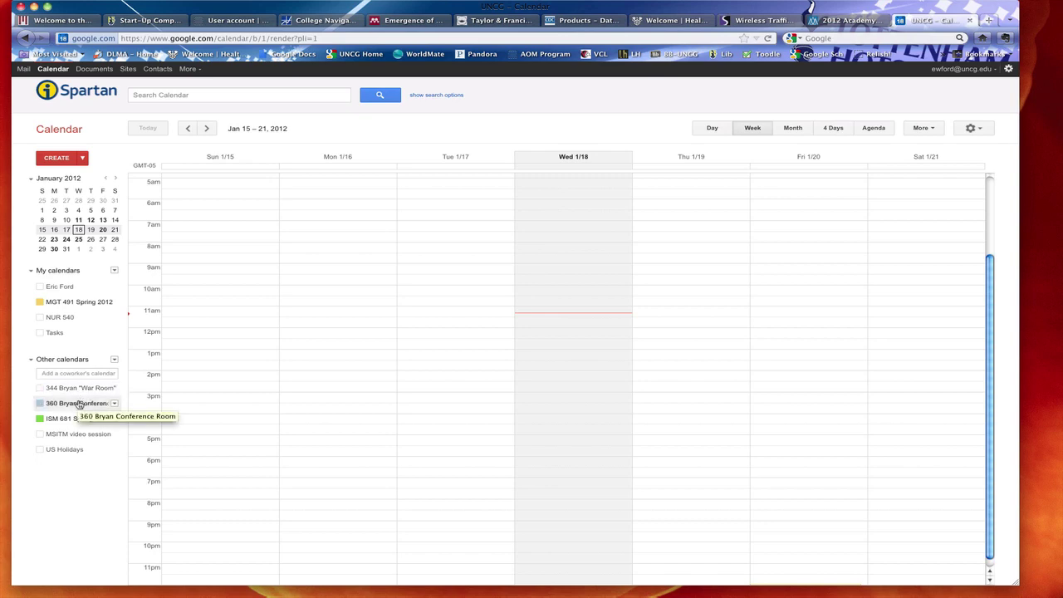
click(79, 395)
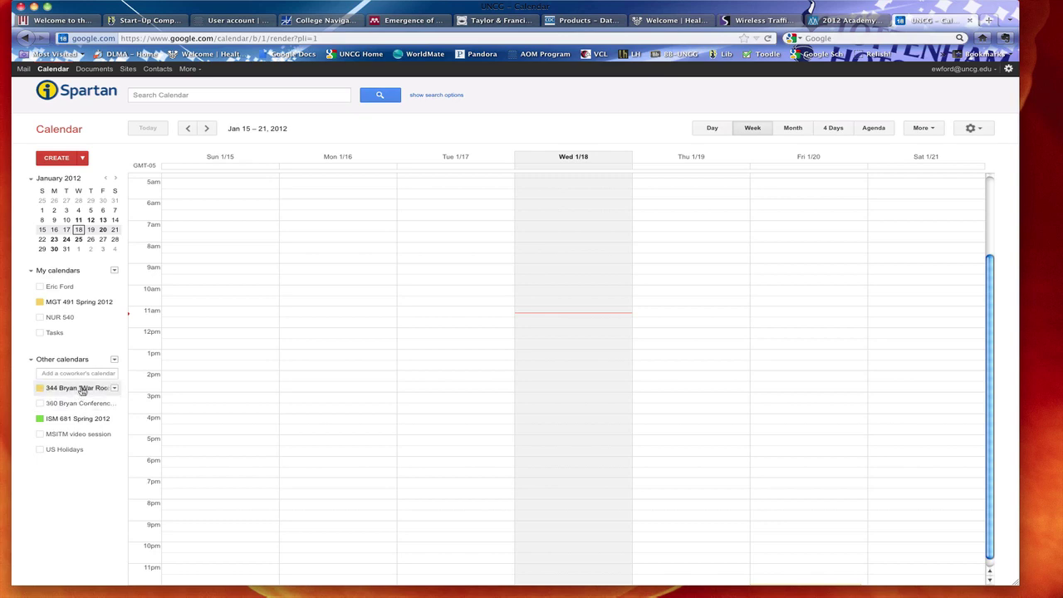
click(83, 402)
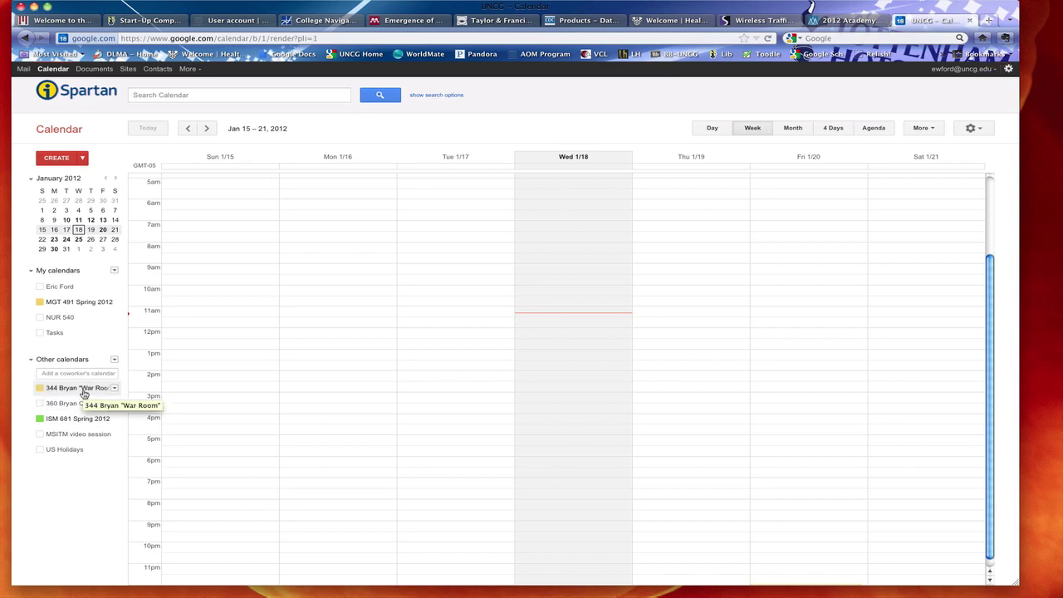
click(80, 388)
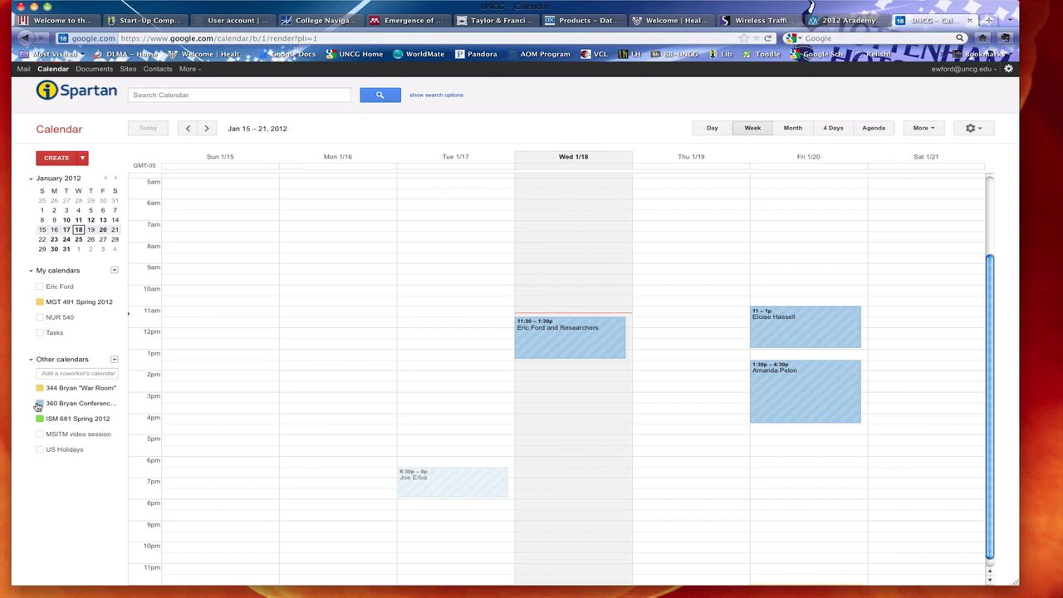
click(37, 405)
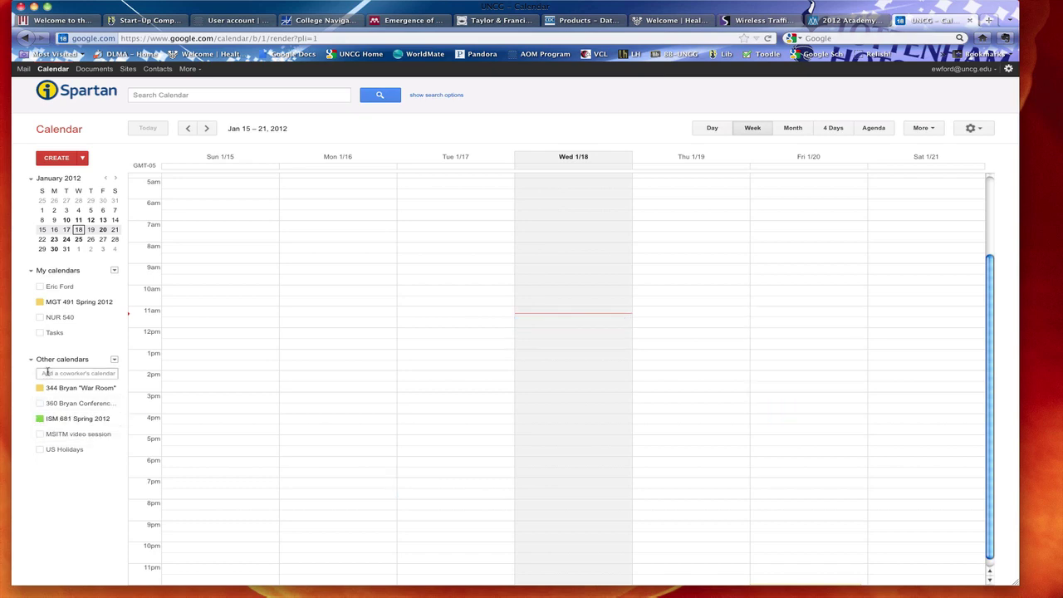
click(50, 317)
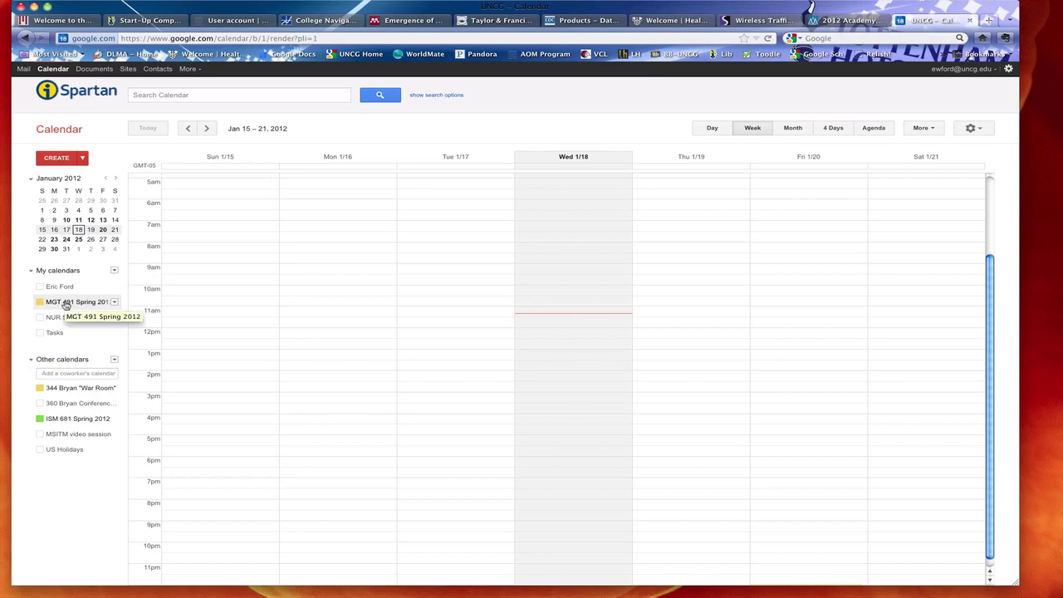
- Try the day, week and month views with the owner's personal calendar shown, ending in the Agenda view
click(711, 130)
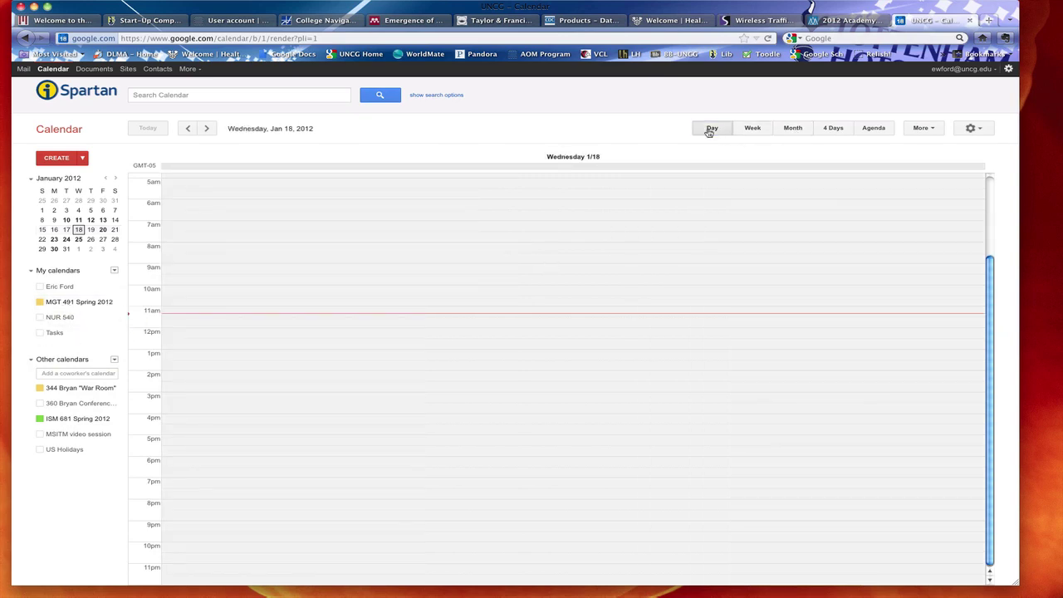
click(761, 129)
click(55, 288)
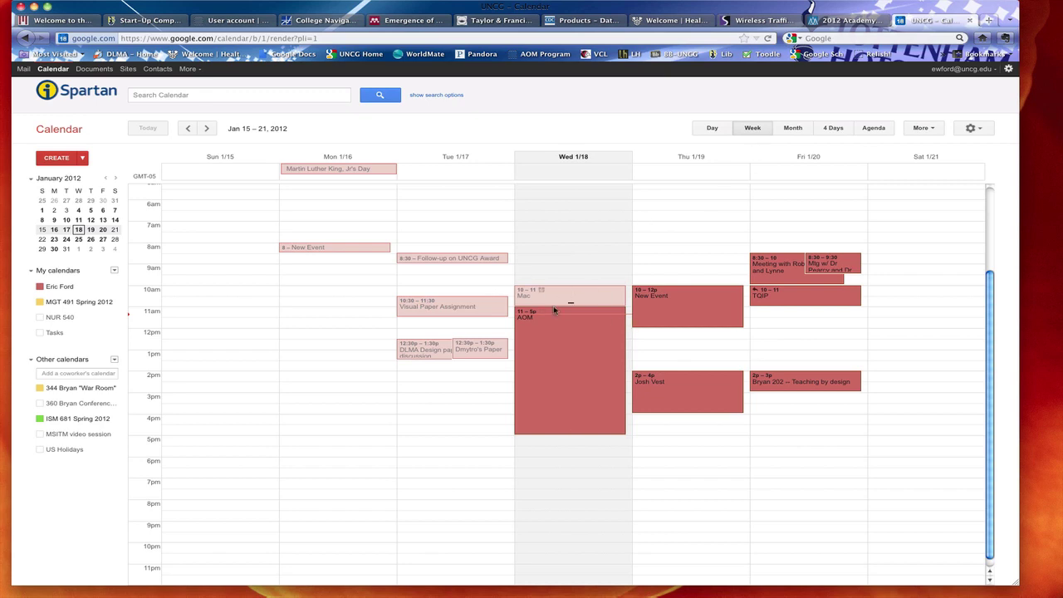
click(794, 130)
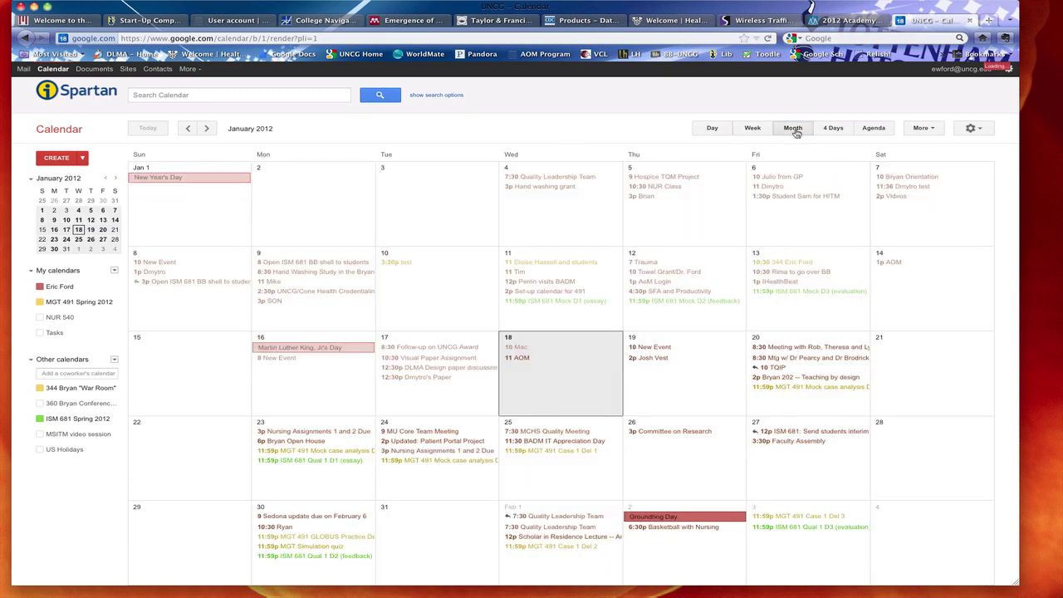
click(874, 128)
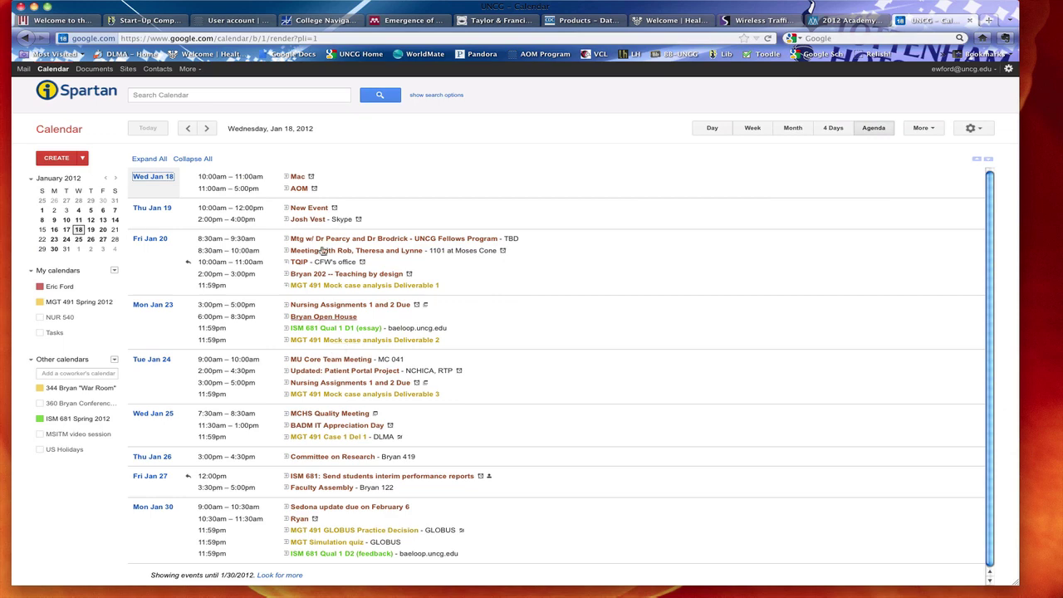
- Hide the personal, 344 Bryan "War Room" and ISM 681 Spring 2012 calendars and look through the MGT 491 Spring 2012 agenda
click(57, 288)
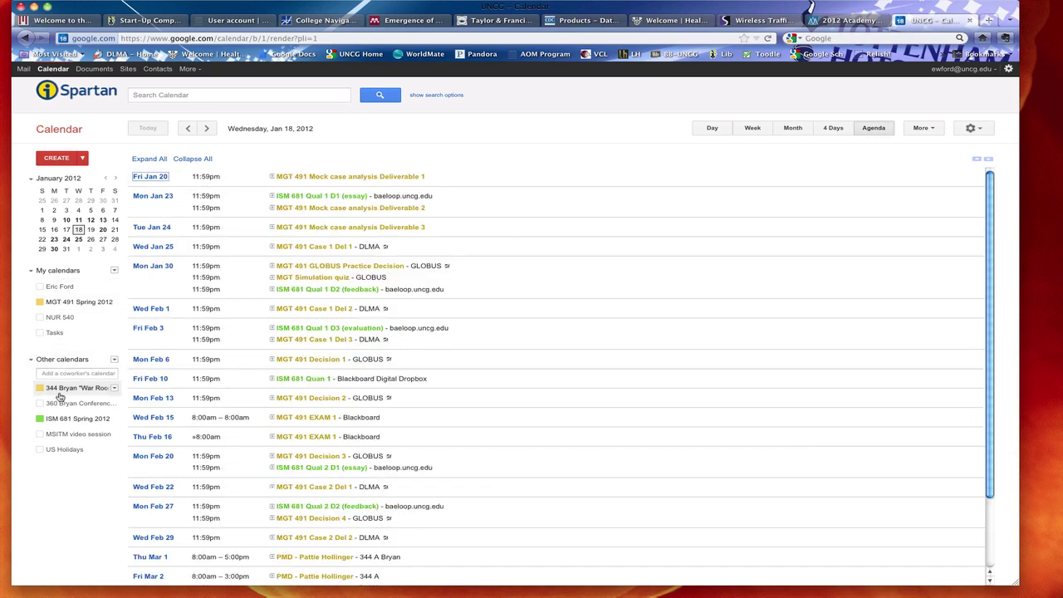
click(60, 390)
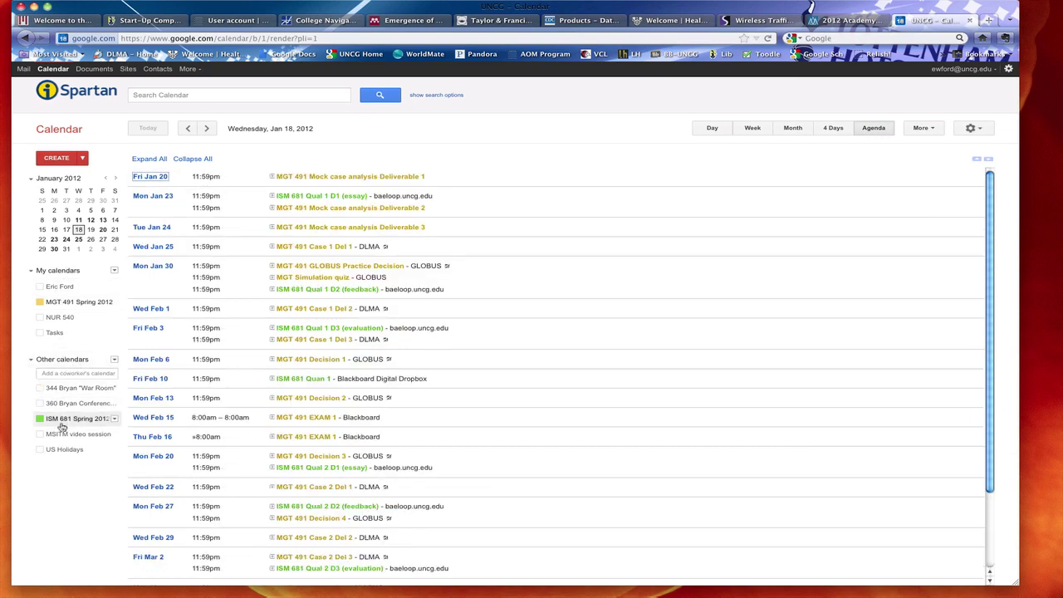
click(62, 421)
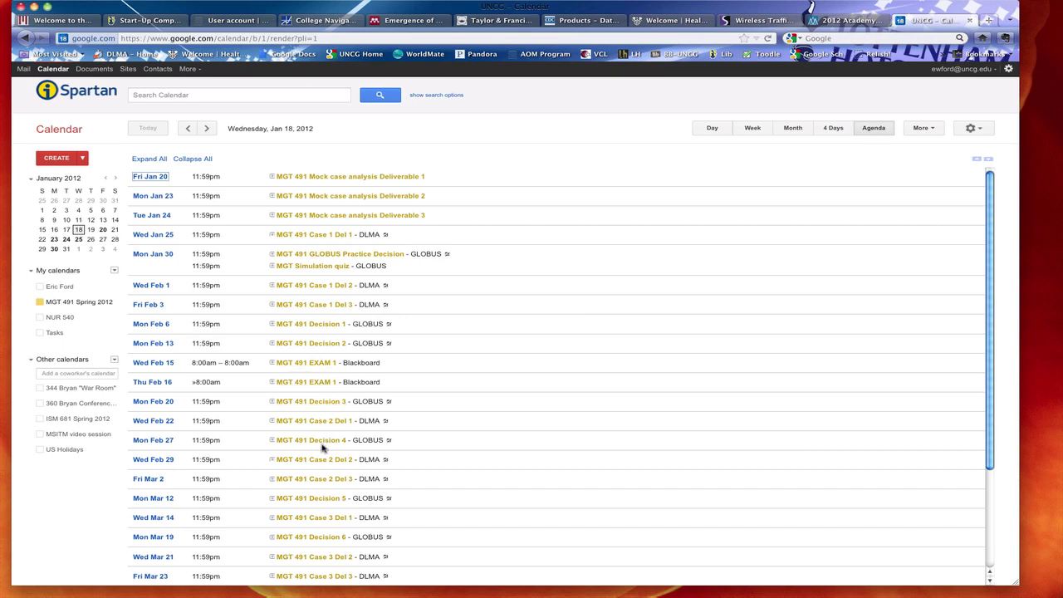
scroll(322, 449, down, 5)
scroll(322, 448, up, 5)
scroll(322, 449, down, 3)
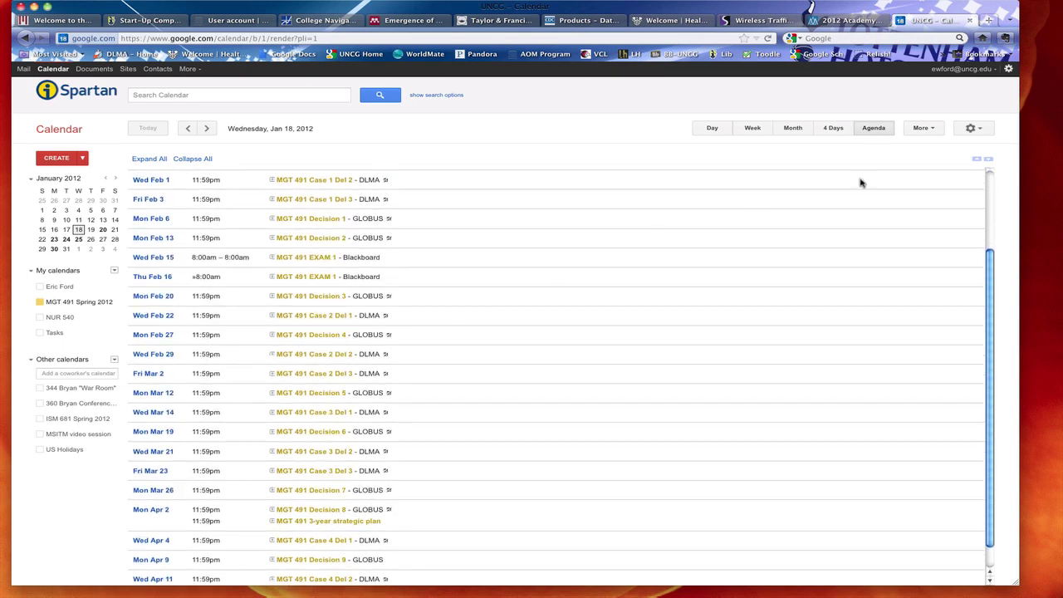
click(974, 131)
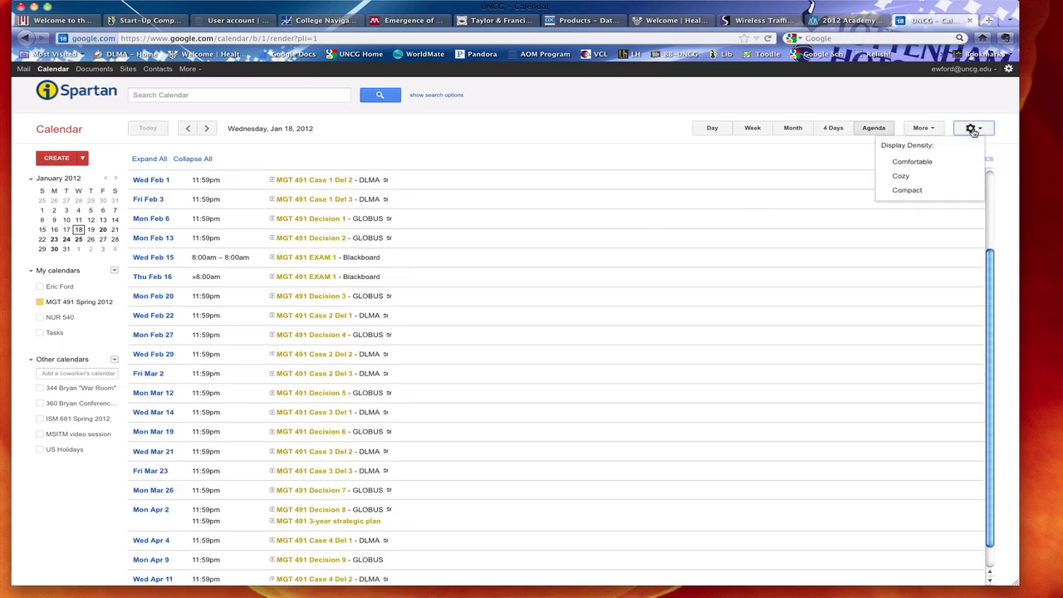
click(932, 130)
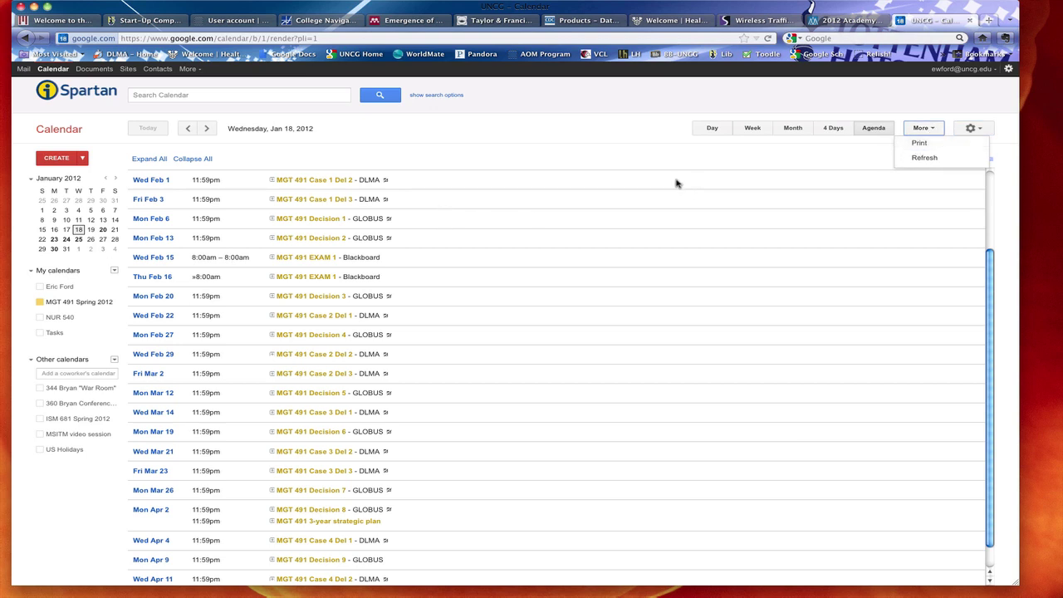
click(665, 116)
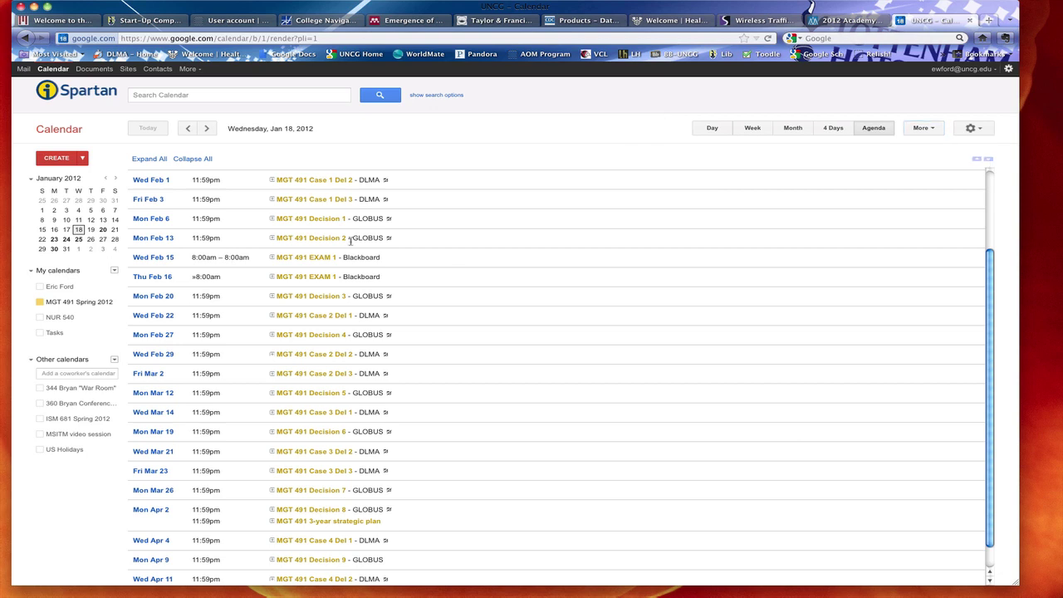
- Open the sharing settings of the MGT 491 Spring 2012 calendar, review each person's permission setting and save
click(116, 302)
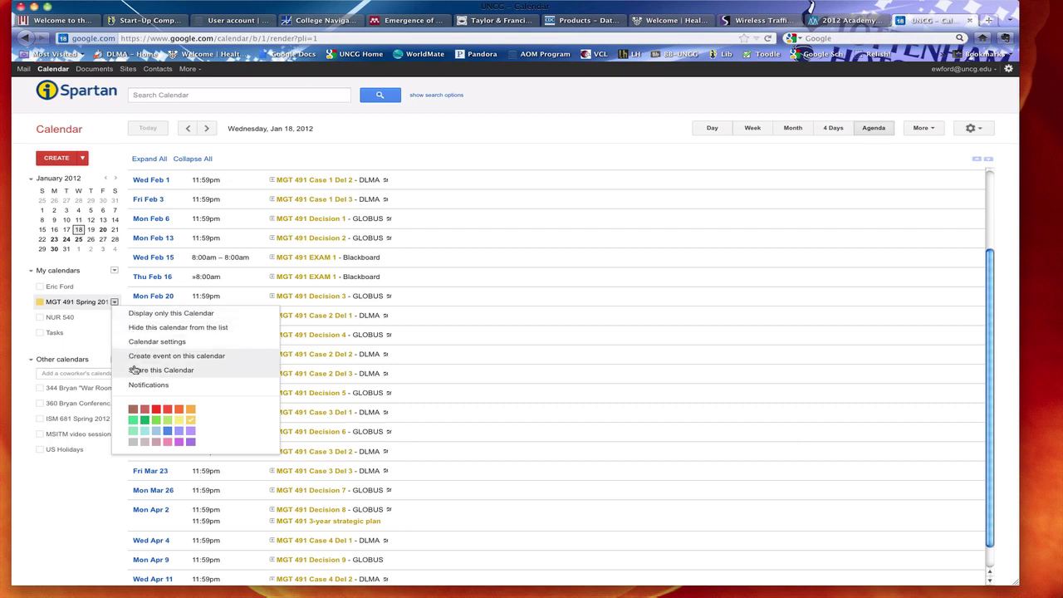
click(134, 370)
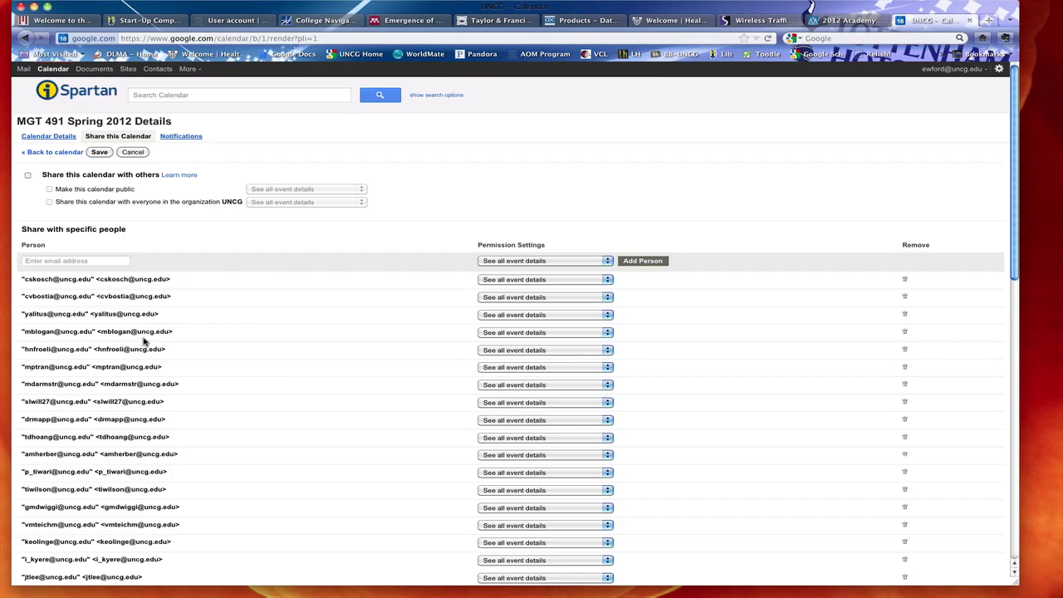
scroll(145, 340, down, 10)
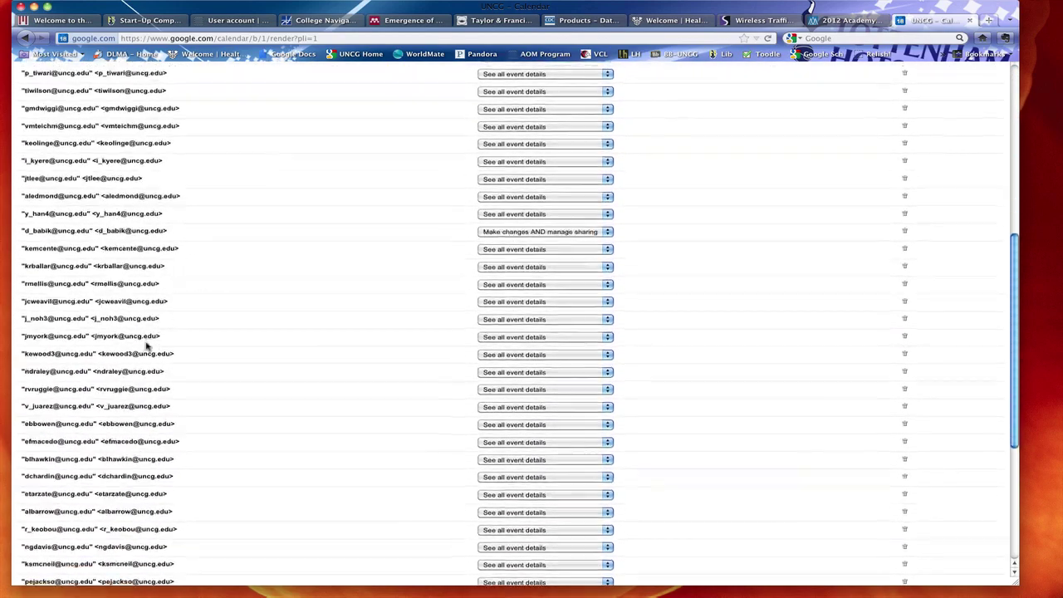
scroll(145, 345, down, 6)
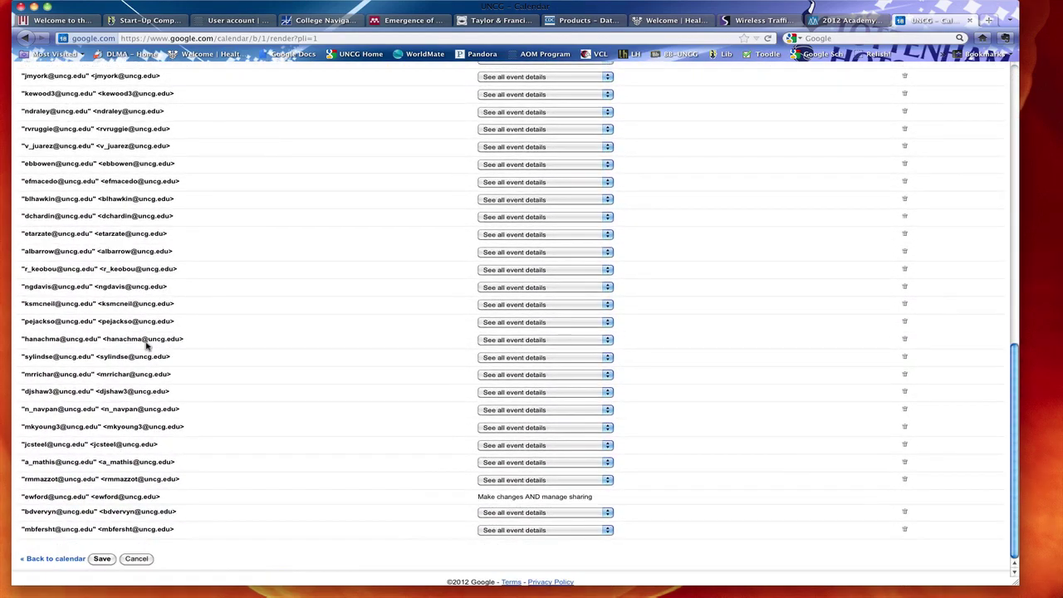
scroll(145, 345, up, 3)
scroll(145, 344, down, 2)
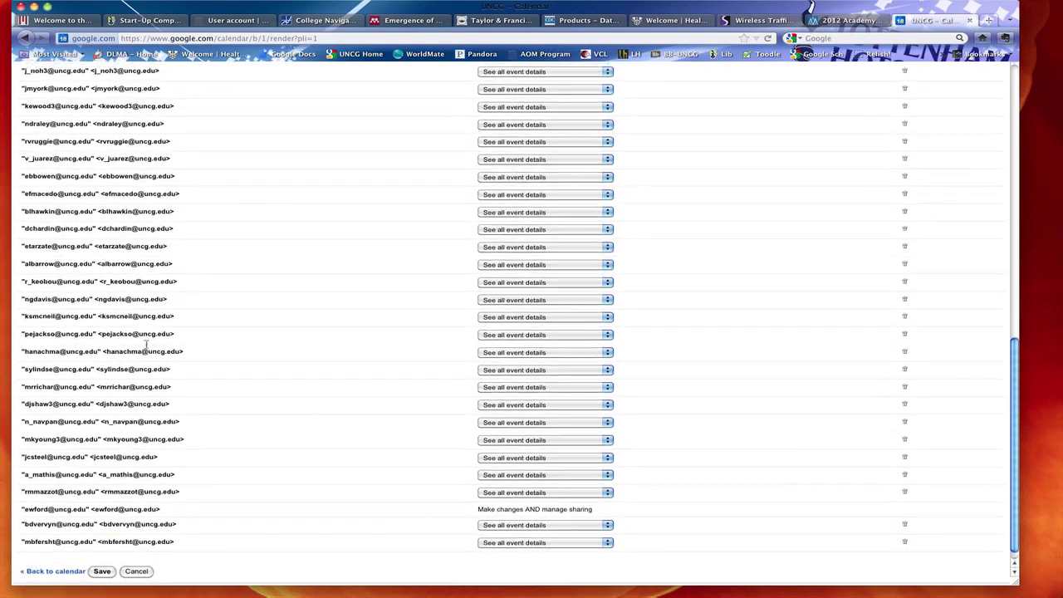
scroll(145, 345, up, 20)
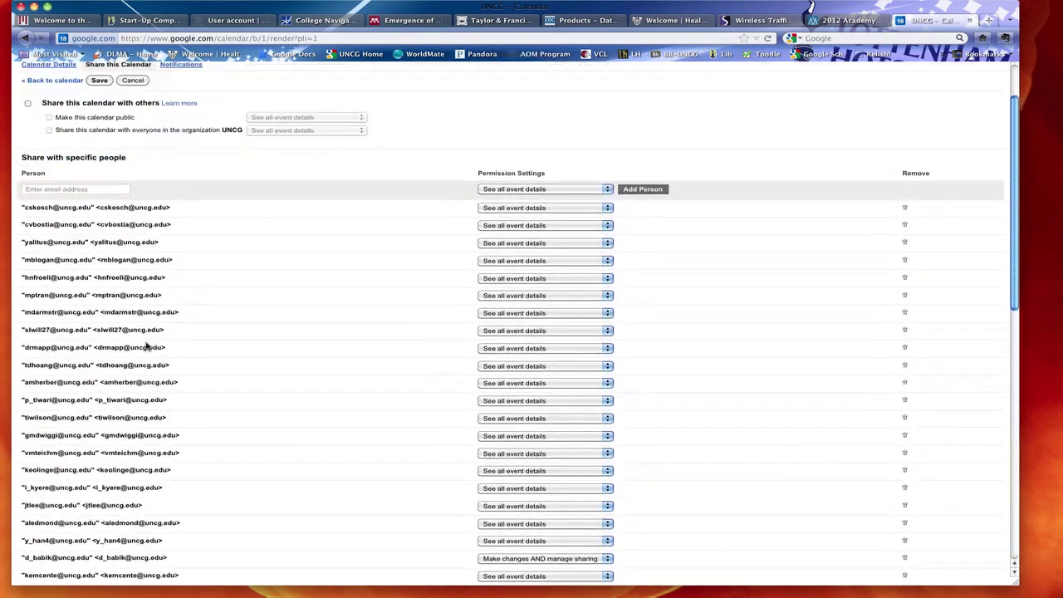
scroll(546, 247, down, 4)
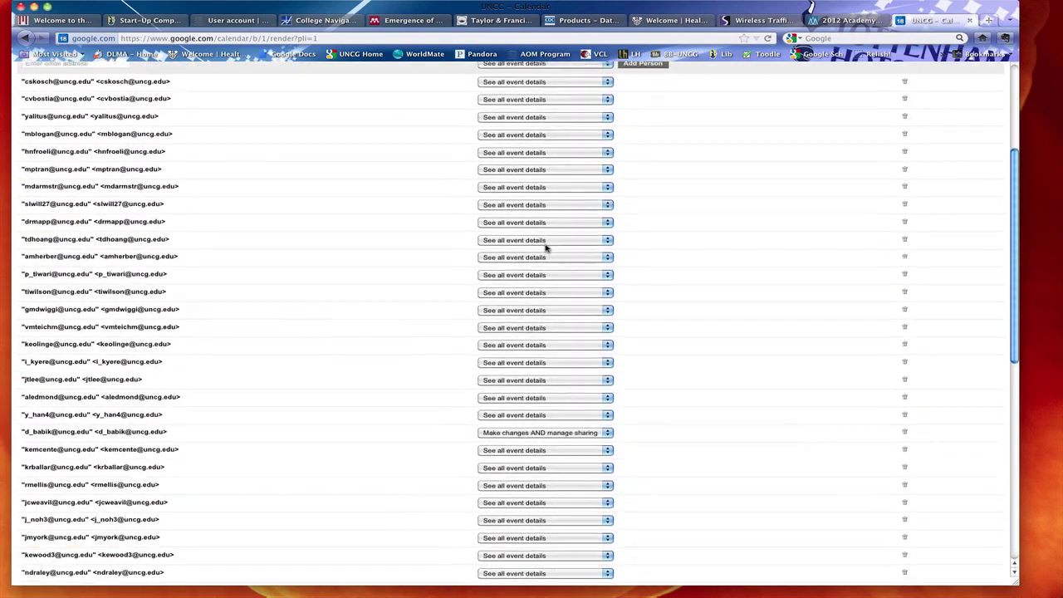
scroll(546, 247, down, 2)
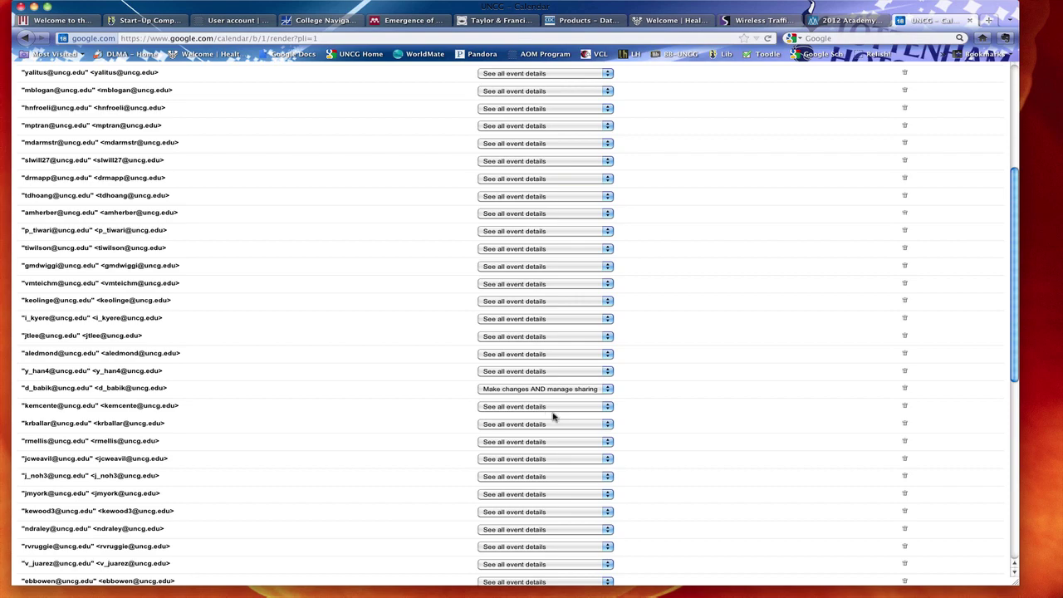
scroll(553, 415, down, 10)
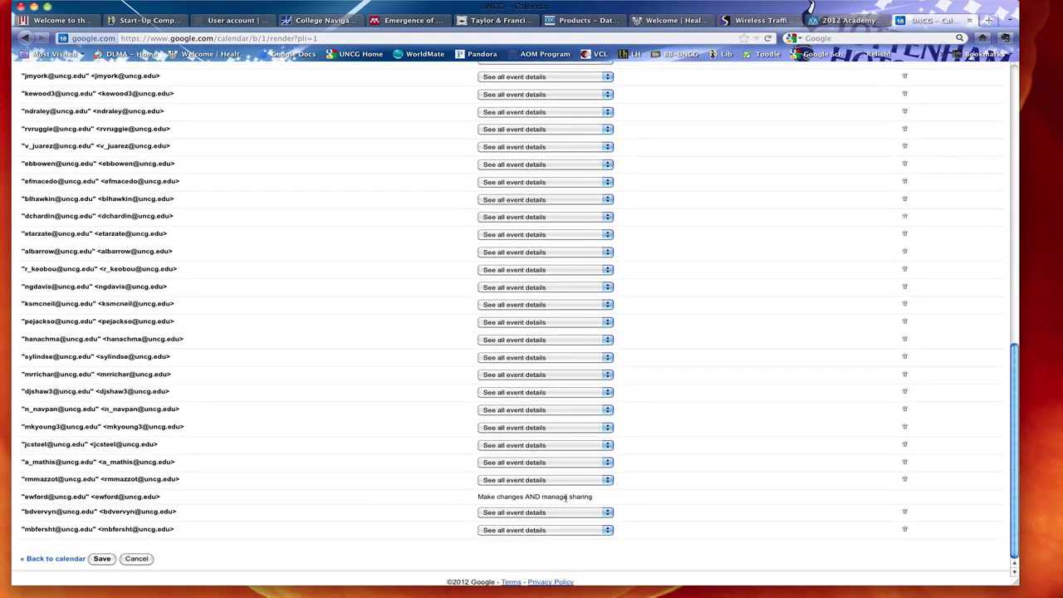
scroll(537, 498, up, 20)
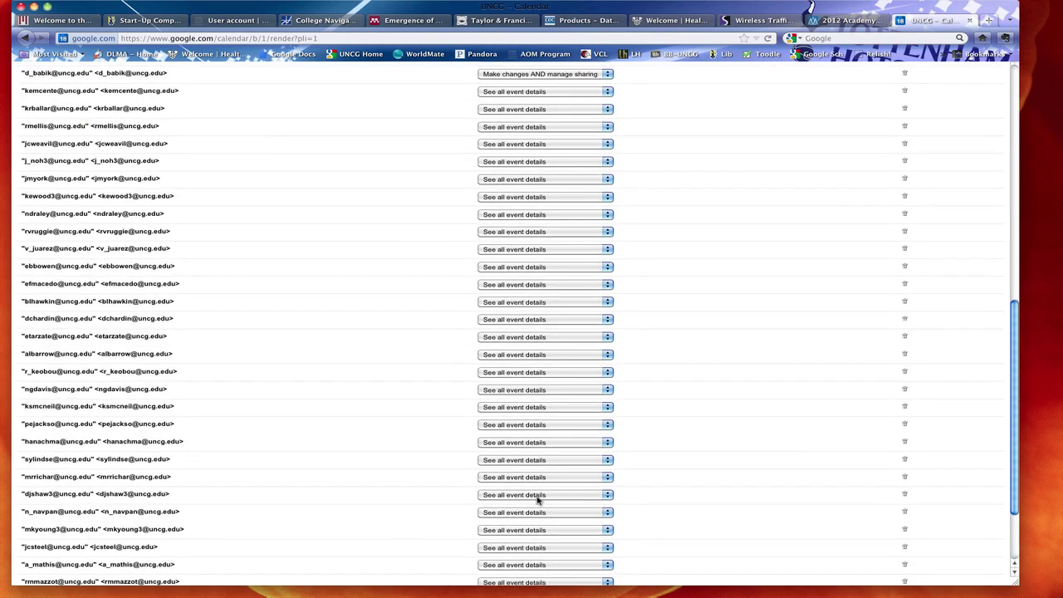
scroll(537, 497, down, 4)
scroll(538, 497, down, 12)
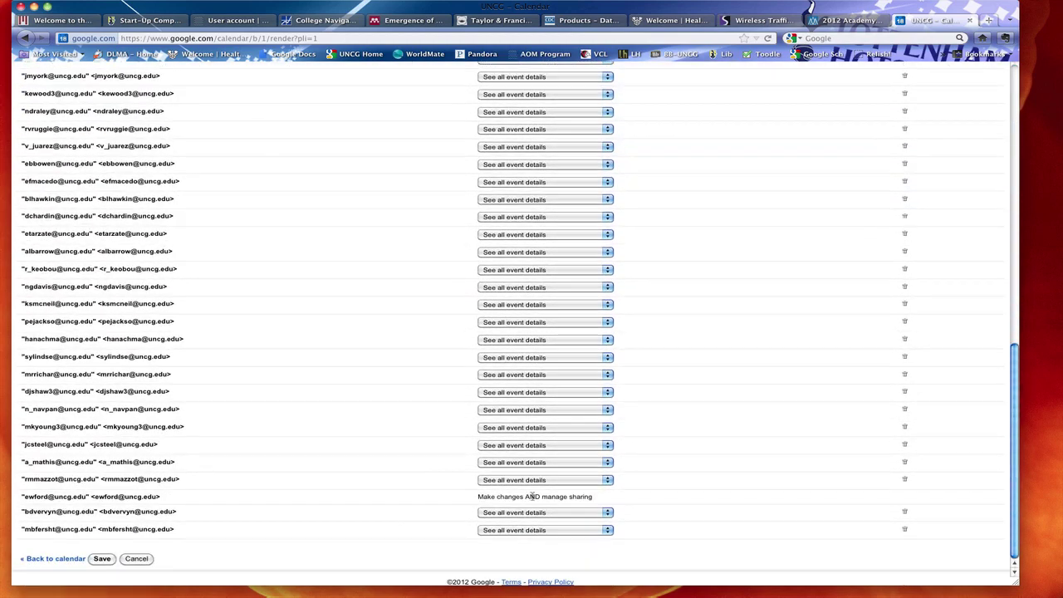
click(101, 559)
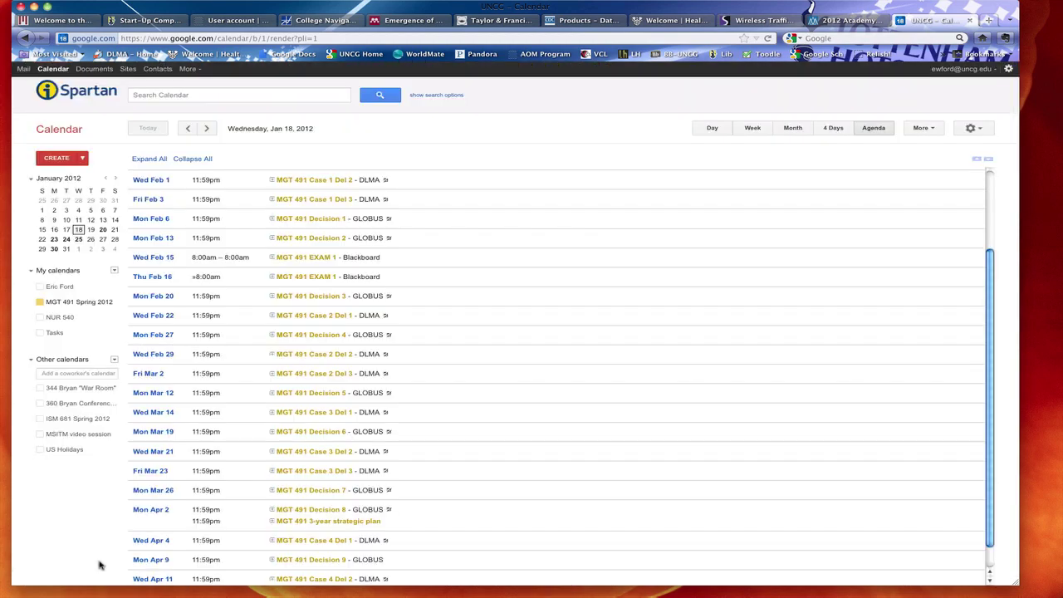